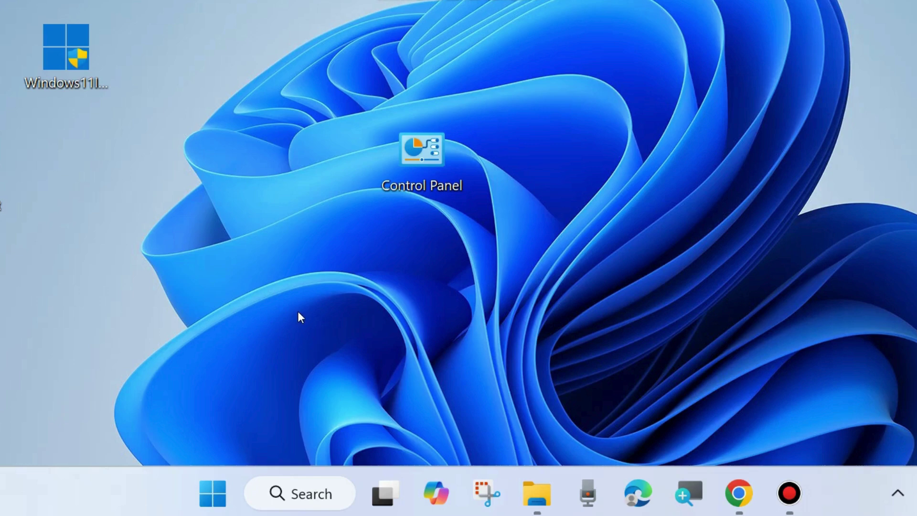
Bring up the Start button's power-user menu to reach Device Manager.
right_click(206, 486)
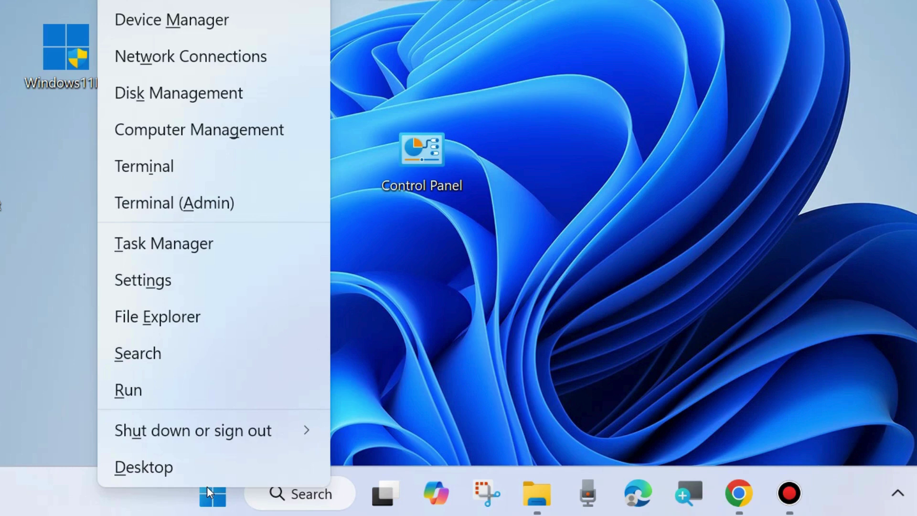
Launch Device Manager, expand Bluetooth and show actions for Bluetooth LE Generic Attribute Service.
left_click(138, 27)
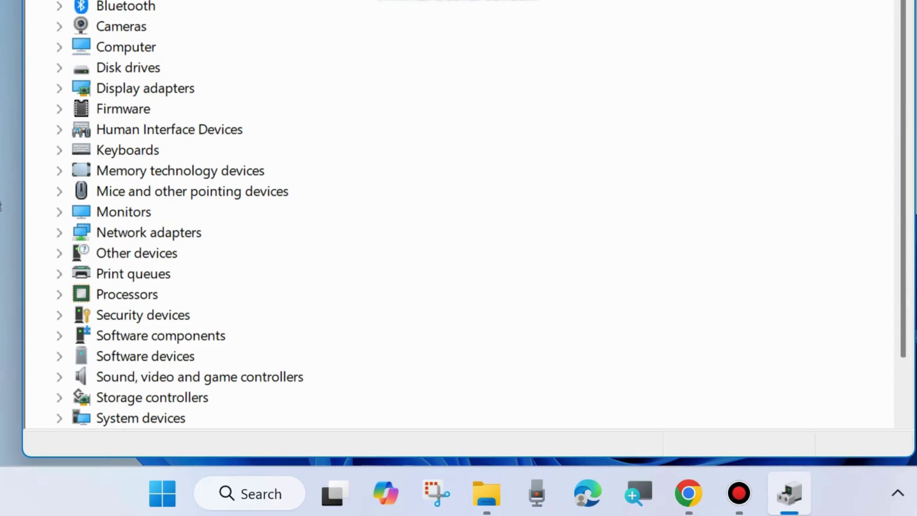
left_click(52, 79)
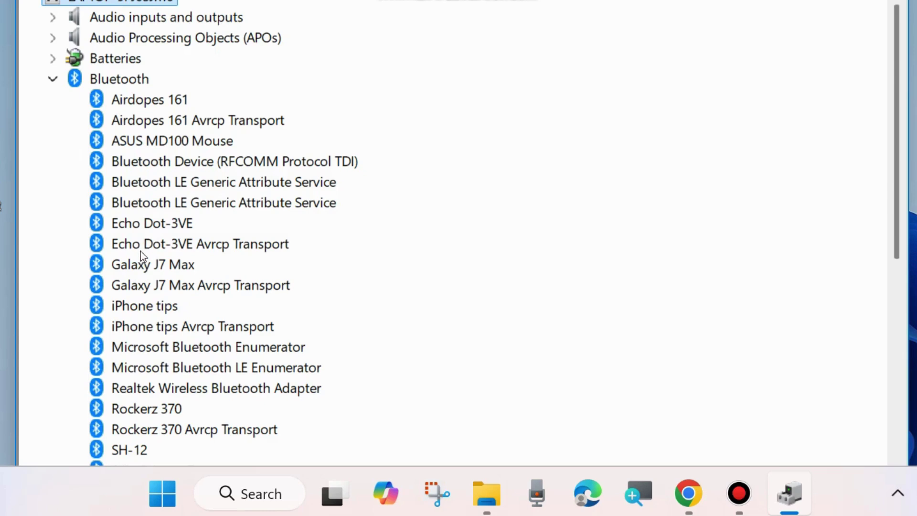
right_click(140, 188)
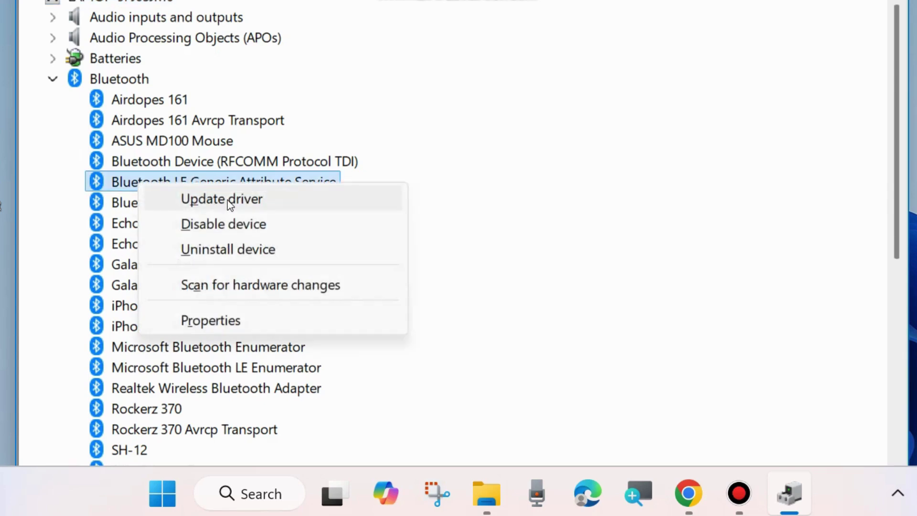
Search automatically for a better driver, confirm the best one is installed, and dismiss the wizard.
left_click(227, 200)
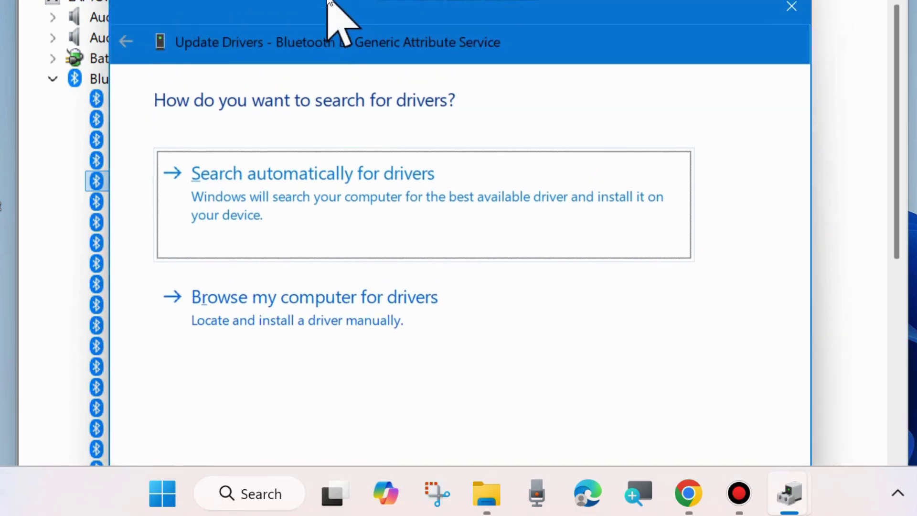
left_click_drag(329, 2, 328, 9)
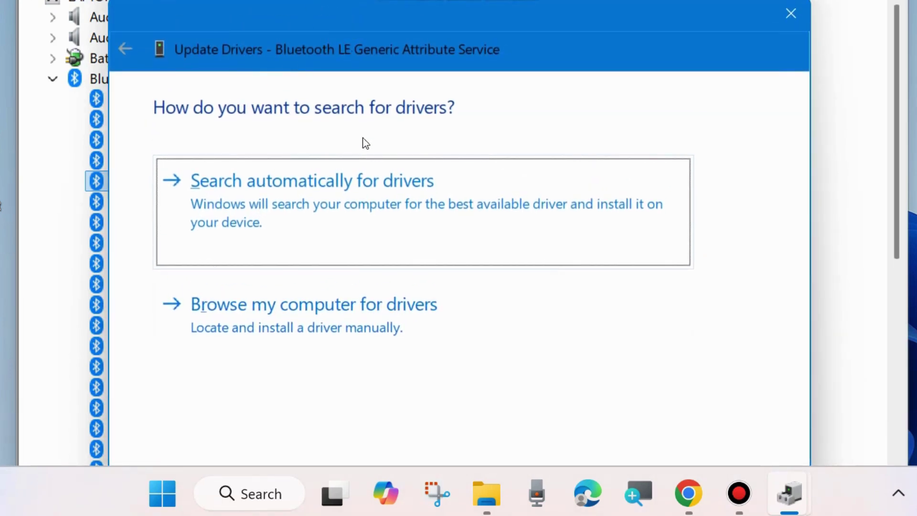
left_click(277, 188)
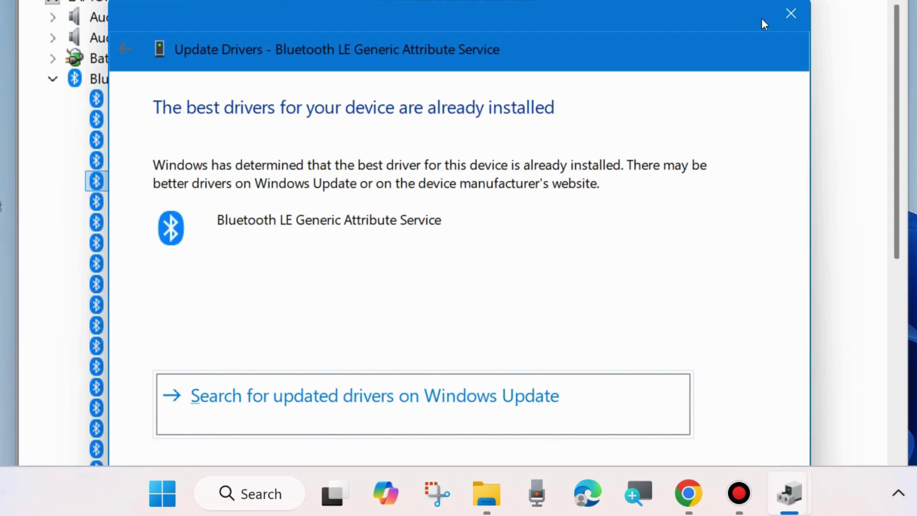
left_click(791, 15)
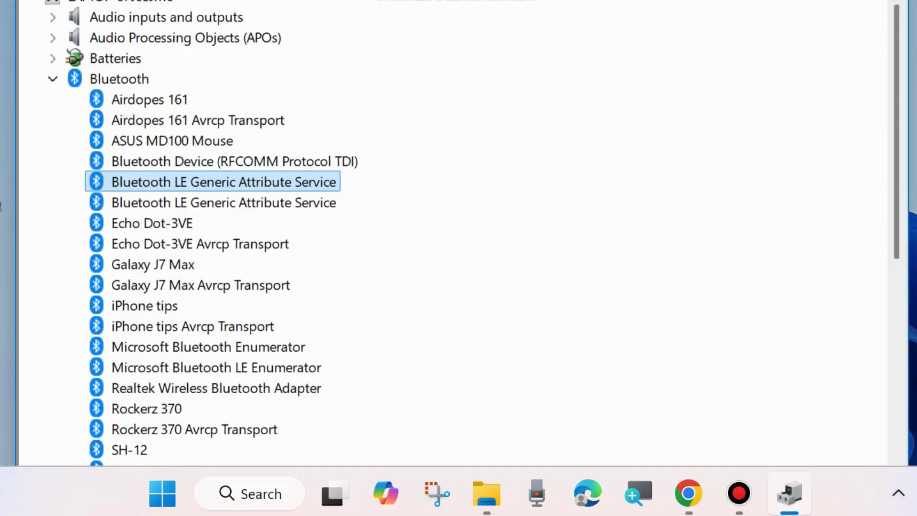
Close Device Manager and launch Settings from the Start power-user menu.
key("alt+F4")
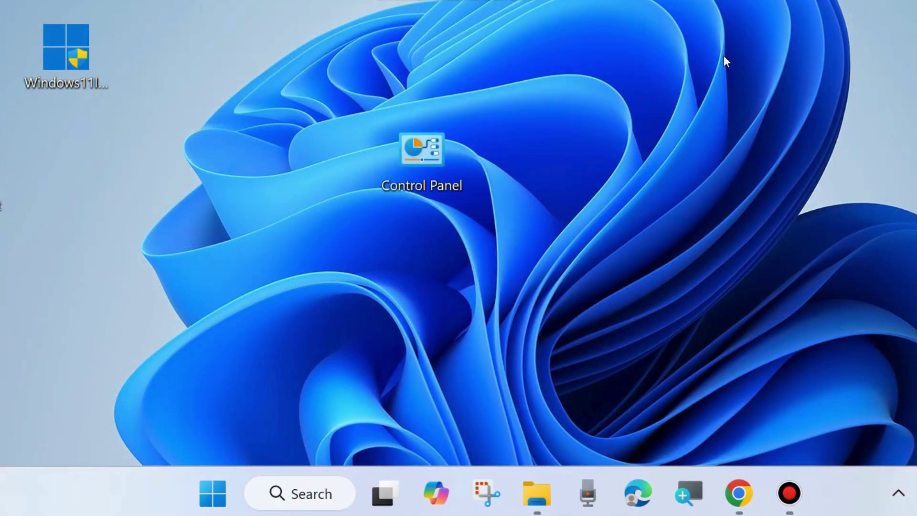
right_click(211, 491)
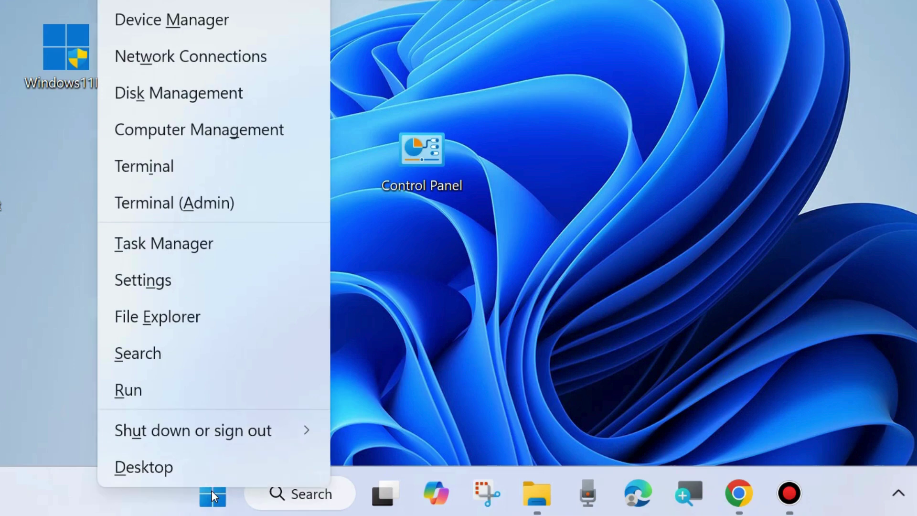
left_click(152, 280)
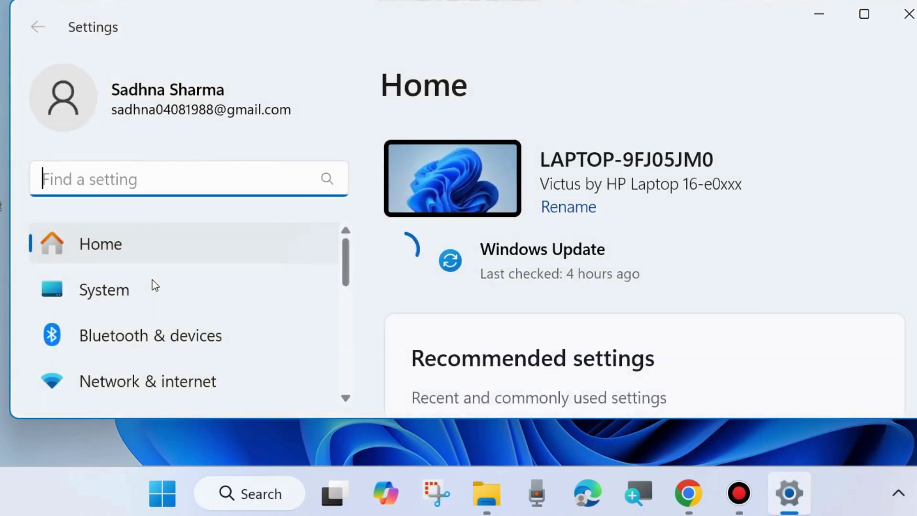
Review the full Bluetooth device list, expand the ASUS MD100 Mouse entry, then close Settings.
left_click(129, 341)
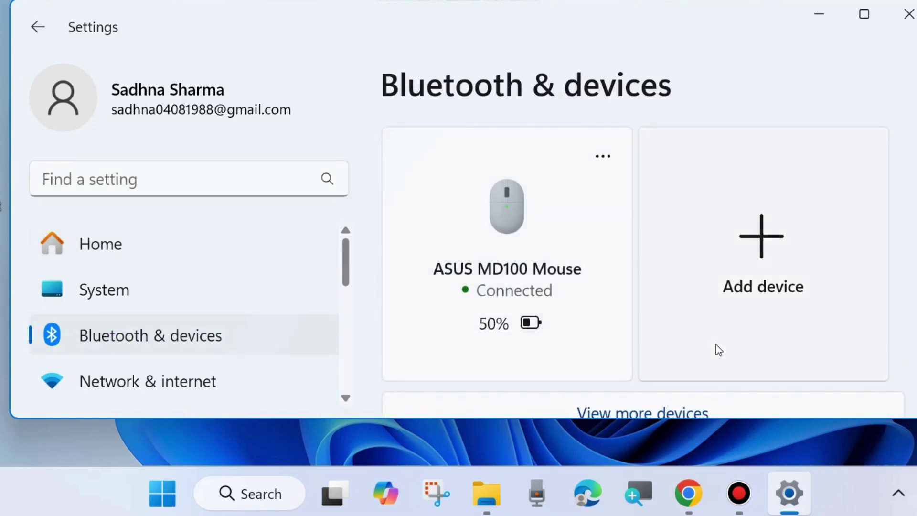
scroll(716, 348, "down", 1)
scroll(716, 348, "down", 1)
scroll(715, 348, "down", 1)
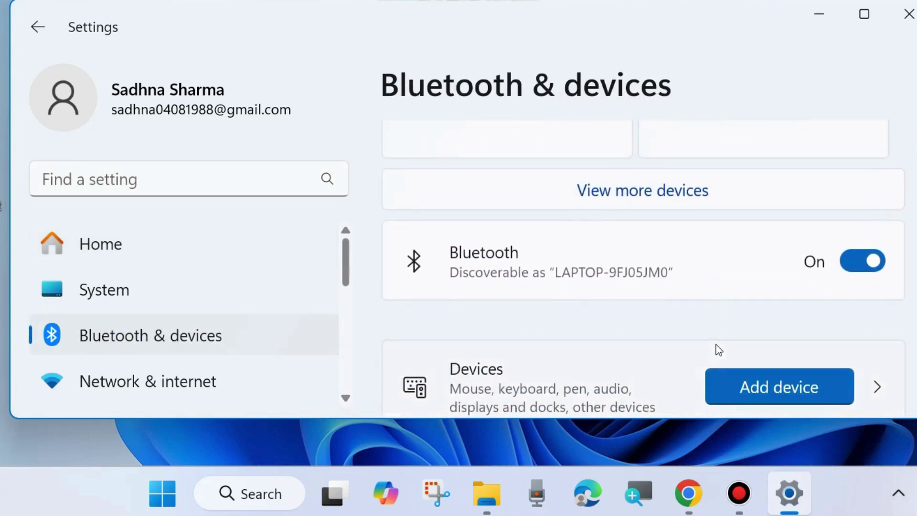
scroll(699, 350, "up", 1)
scroll(699, 349, "up", 1)
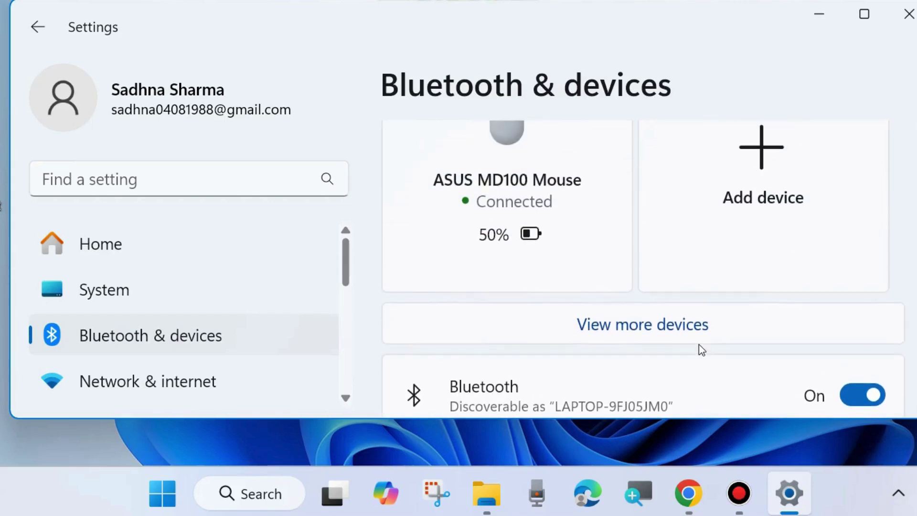
left_click(643, 326)
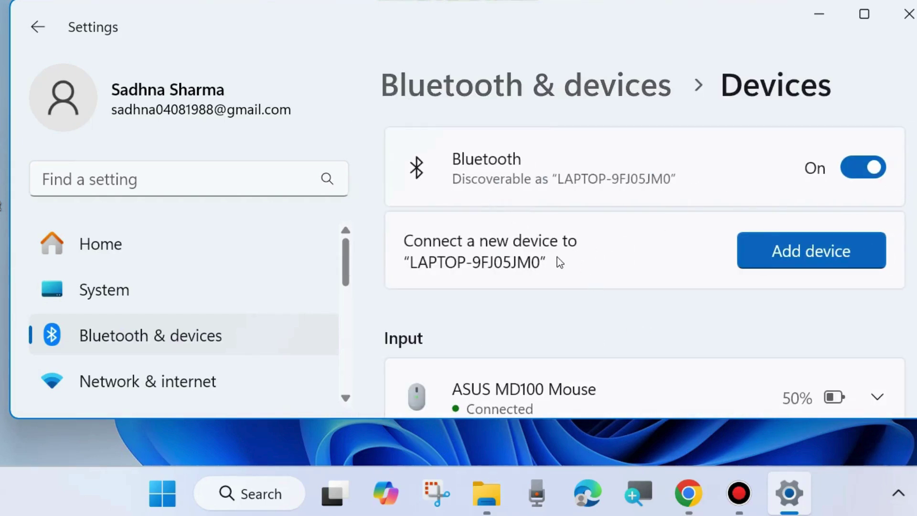
scroll(619, 285, "down", 2)
scroll(618, 289, "down", 1)
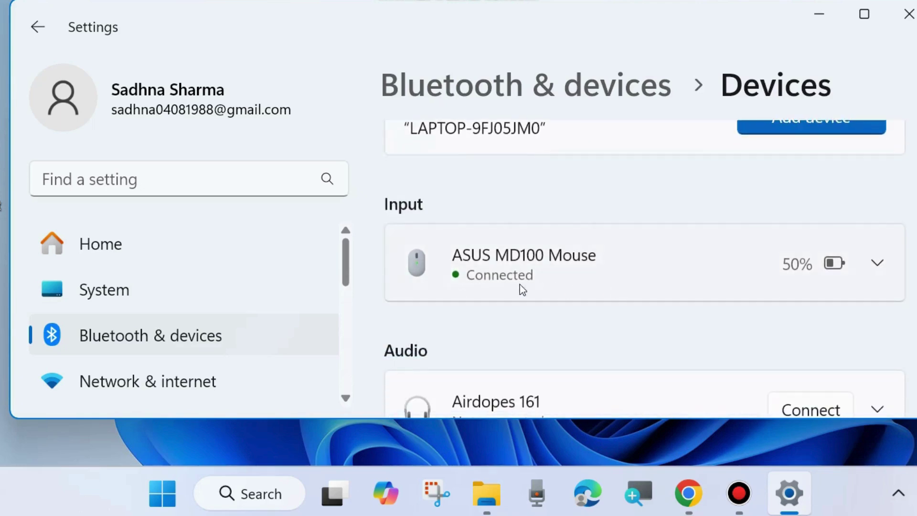
left_click(878, 263)
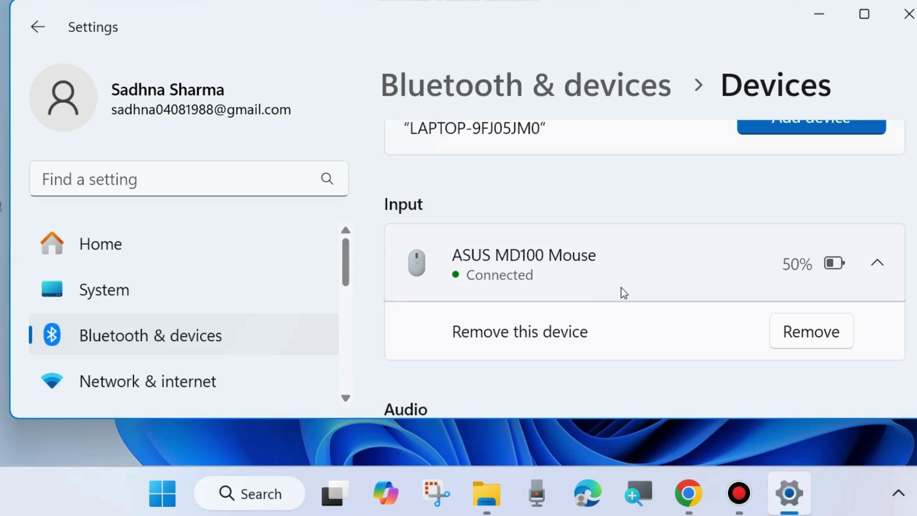
left_click(909, 15)
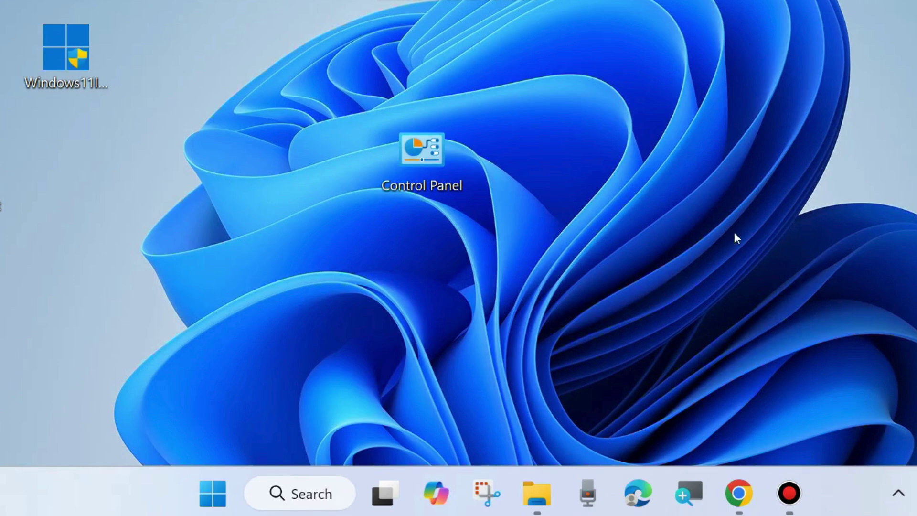
Reopen Settings from the Start power-user menu.
right_click(213, 494)
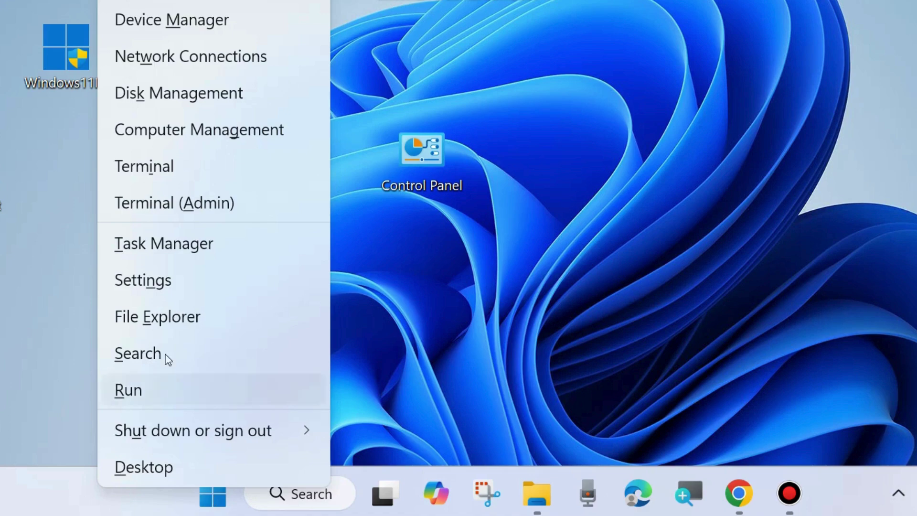
left_click(139, 280)
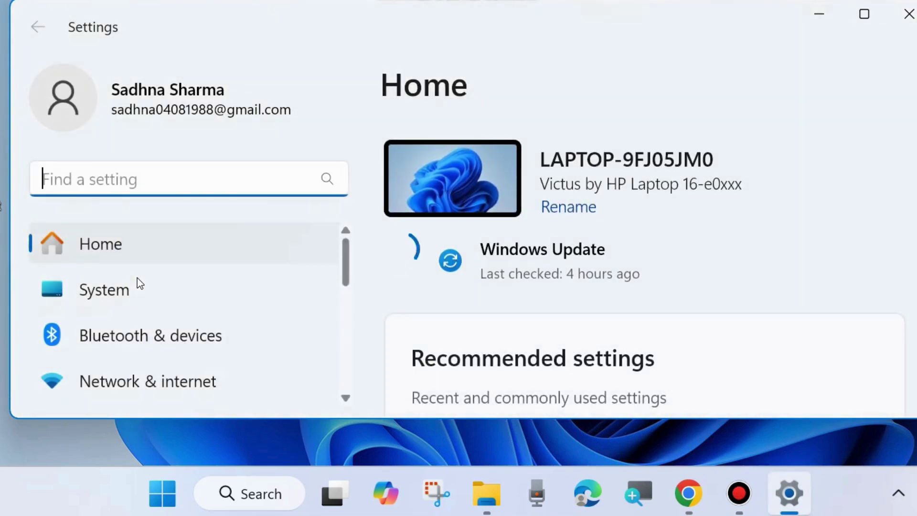
Reach System > Troubleshoot > Other troubleshooters, locate the Bluetooth entry, then close Settings.
left_click(104, 294)
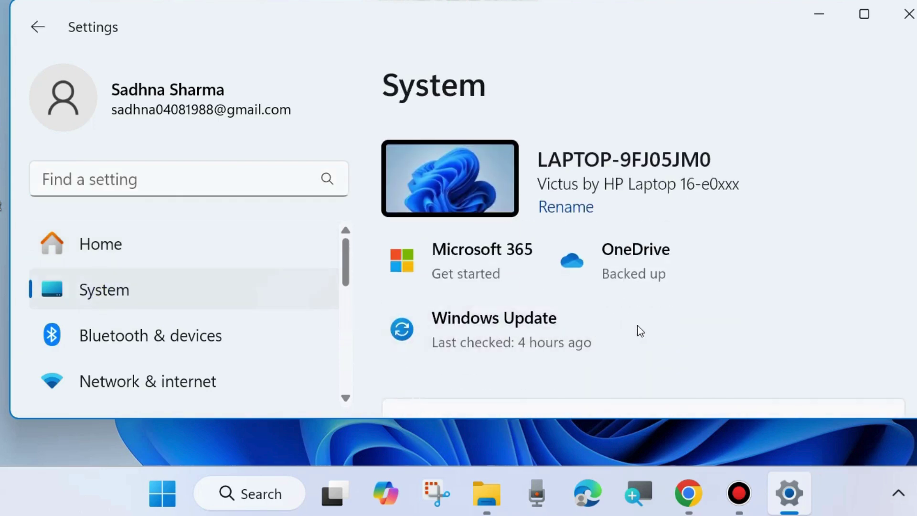
scroll(636, 329, "down", 1)
scroll(630, 329, "down", 2)
scroll(624, 330, "down", 1)
scroll(612, 328, "down", 2)
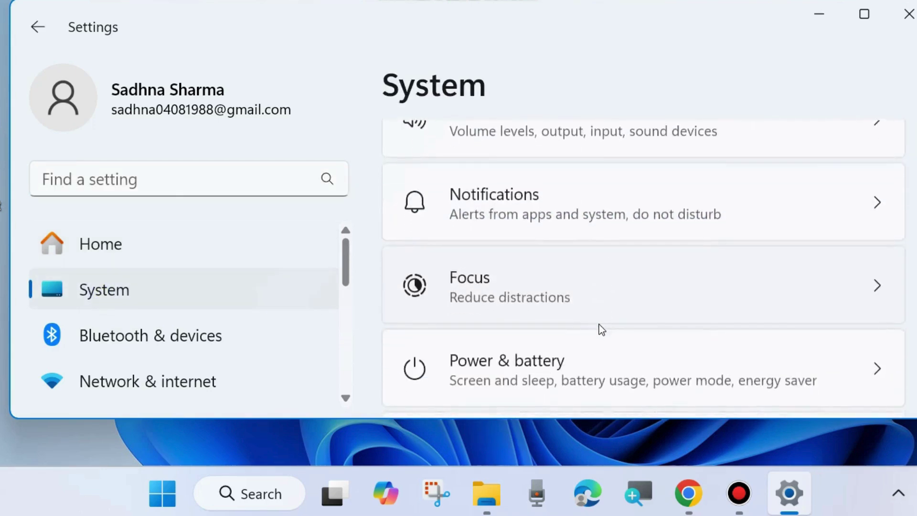
scroll(600, 328, "down", 2)
scroll(600, 328, "down", 1)
scroll(598, 325, "down", 2)
scroll(597, 325, "down", 1)
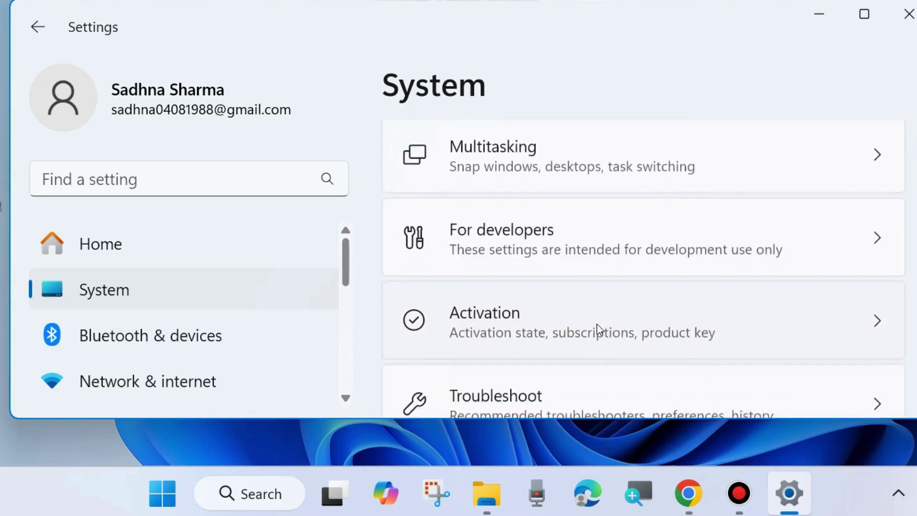
scroll(595, 325, "down", 2)
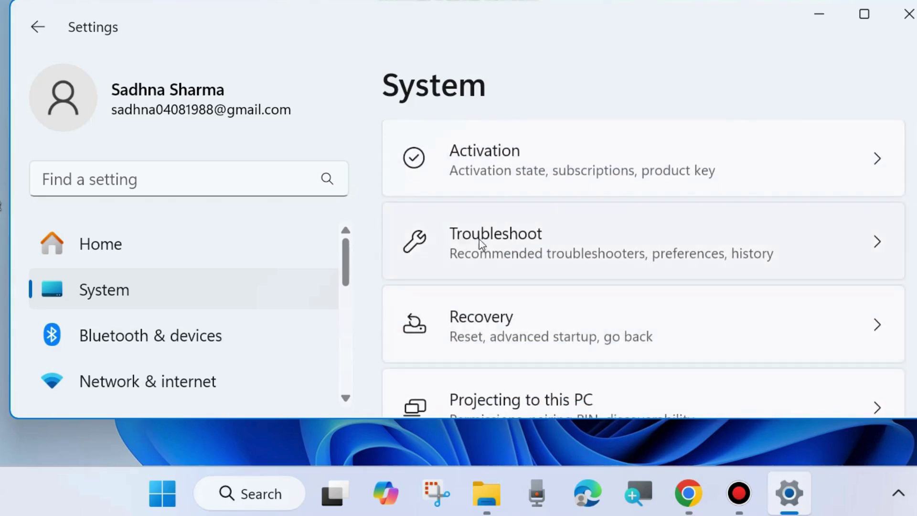
left_click(507, 247)
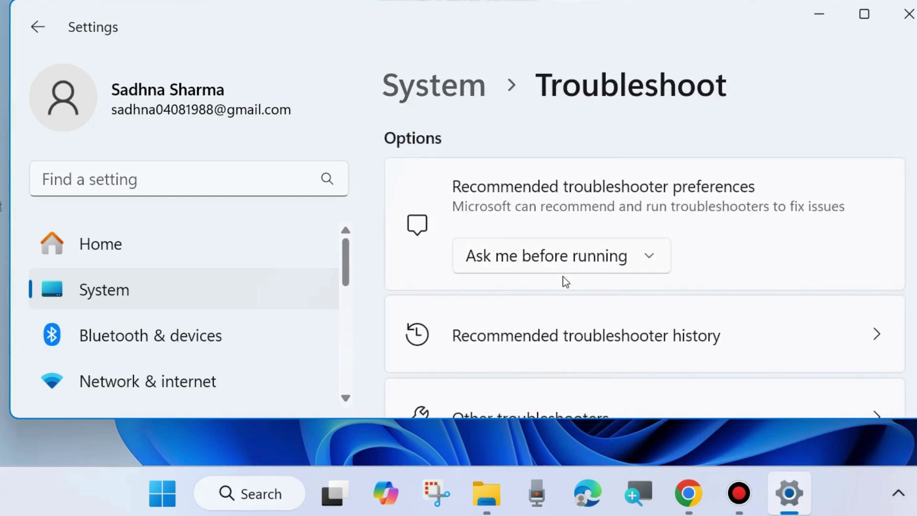
scroll(540, 292, "down", 2)
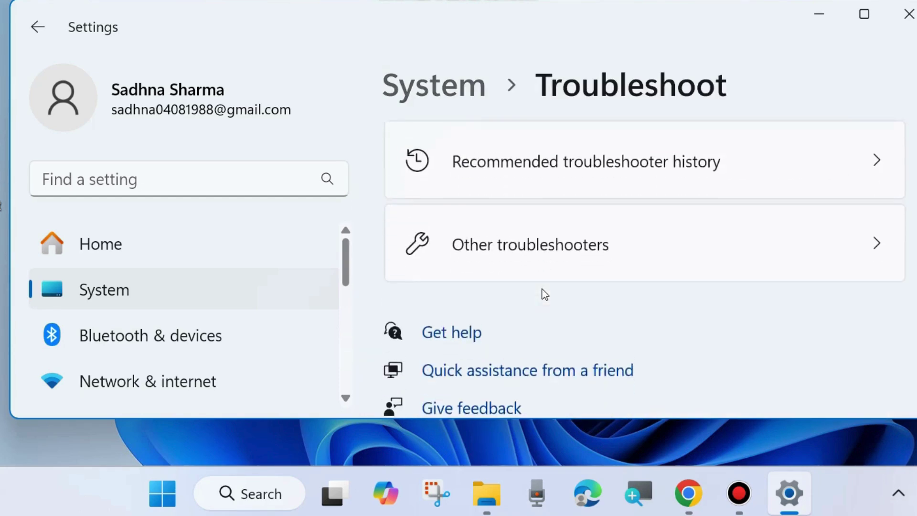
left_click(513, 251)
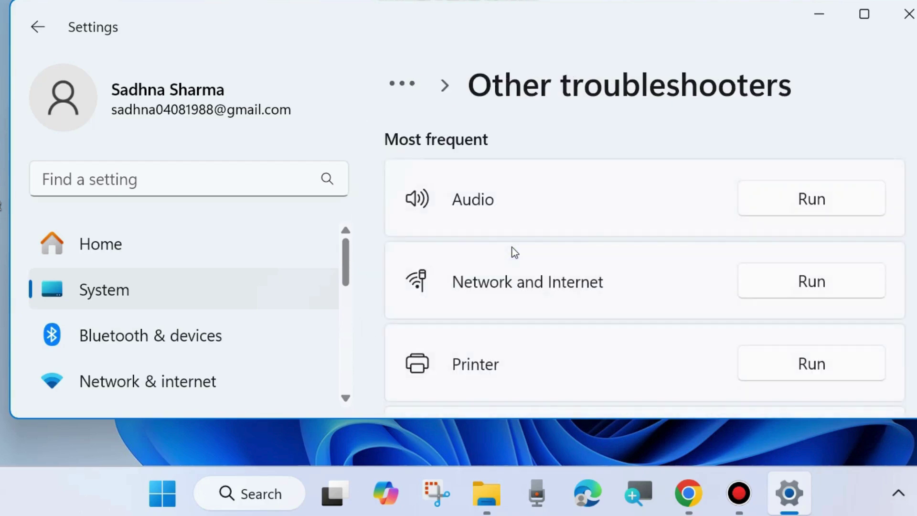
scroll(514, 251, "down", 1)
scroll(513, 251, "down", 1)
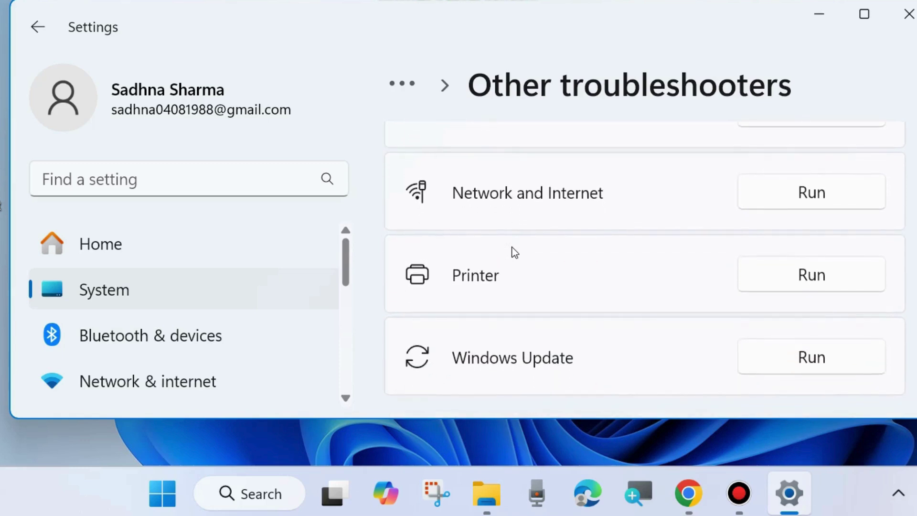
scroll(514, 252, "down", 1)
scroll(513, 251, "down", 1)
scroll(513, 251, "down", 1)
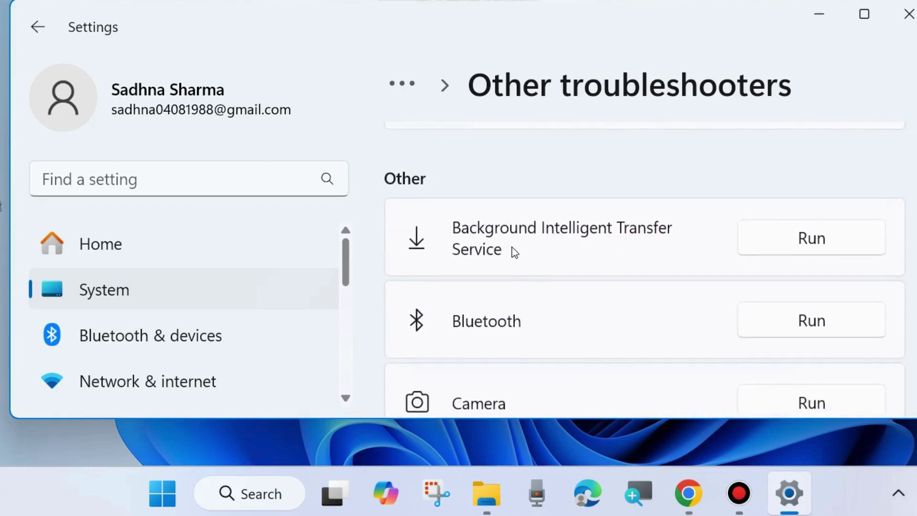
scroll(513, 251, "down", 1)
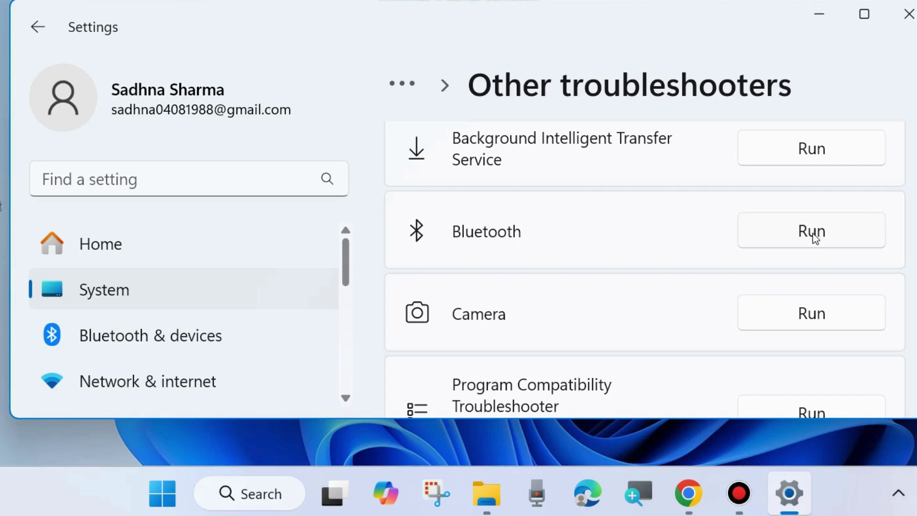
left_click(909, 15)
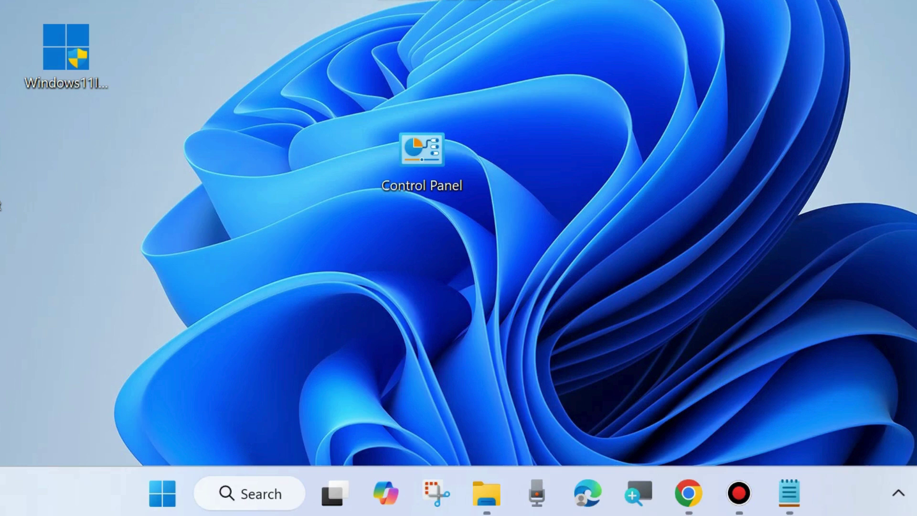
Launch the Services console via Run with services.msc.
right_click(161, 497)
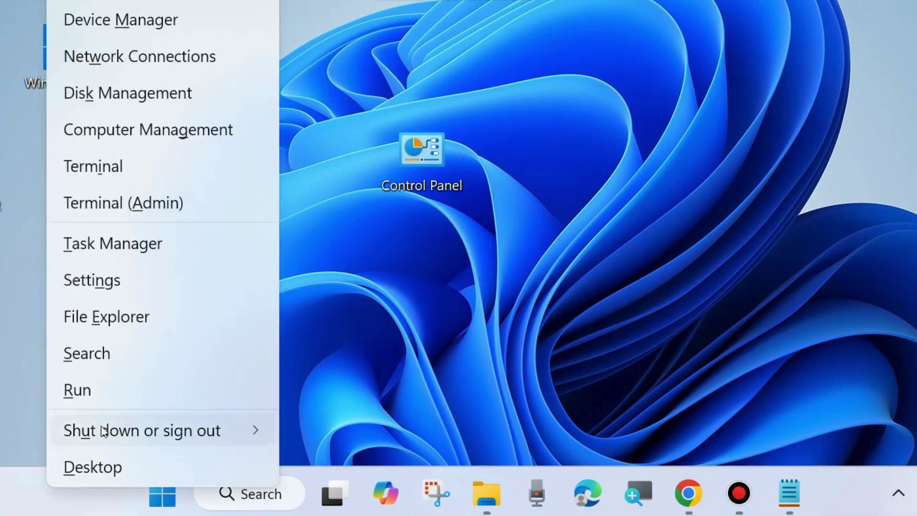
left_click(89, 392)
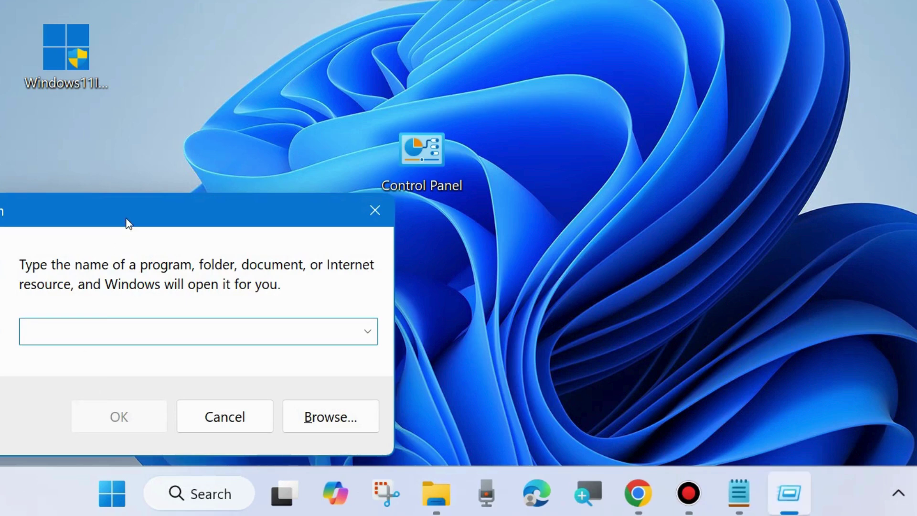
left_click_drag(127, 223, 450, 109)
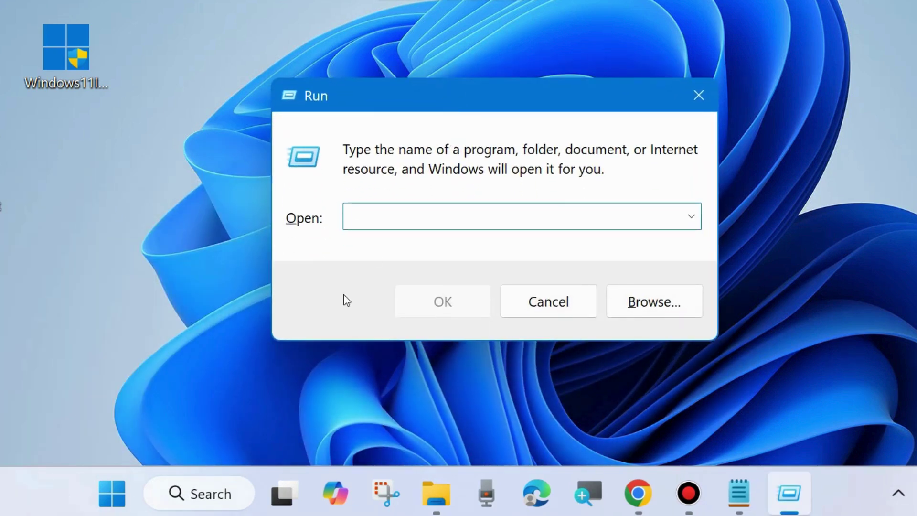
type("servic")
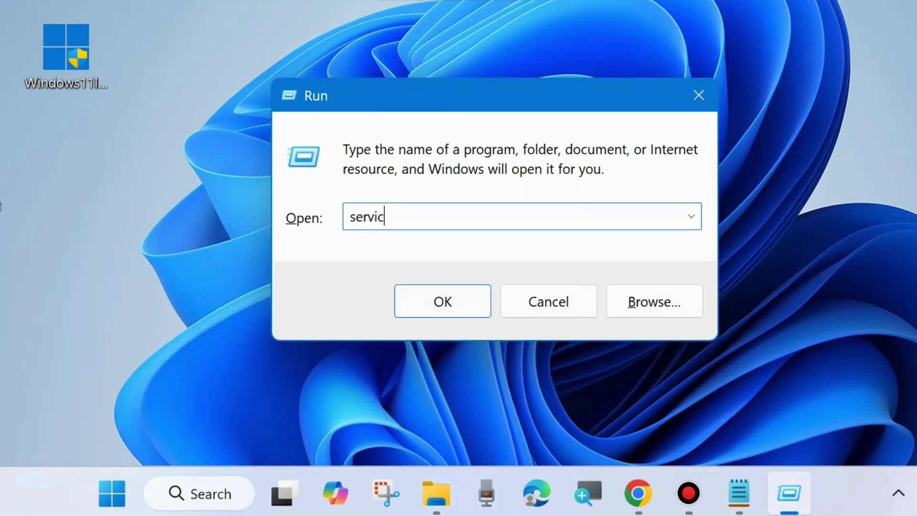
type("es.")
type("msc")
left_click(442, 308)
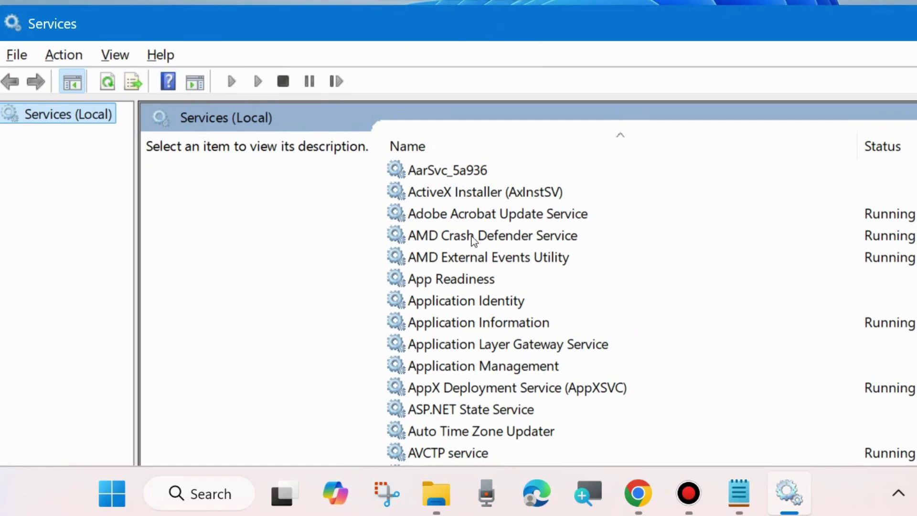
scroll(466, 311, "down", 1)
scroll(467, 311, "down", 1)
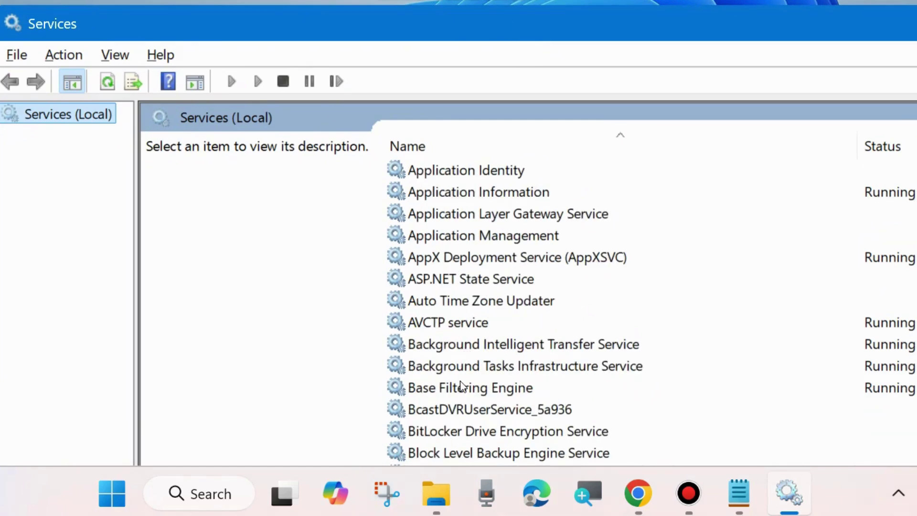
scroll(464, 387, "down", 3)
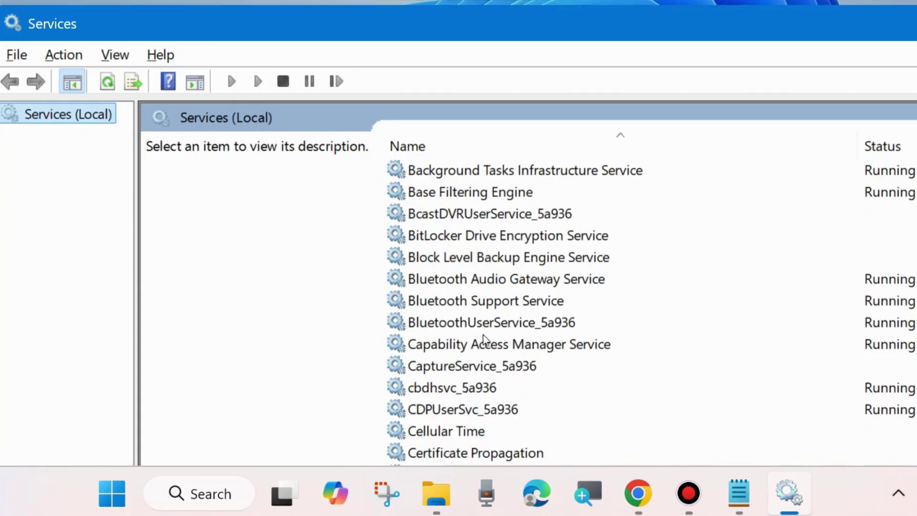
Restart the Bluetooth Support Service with its dependent services, then close the Services console.
left_click(494, 304)
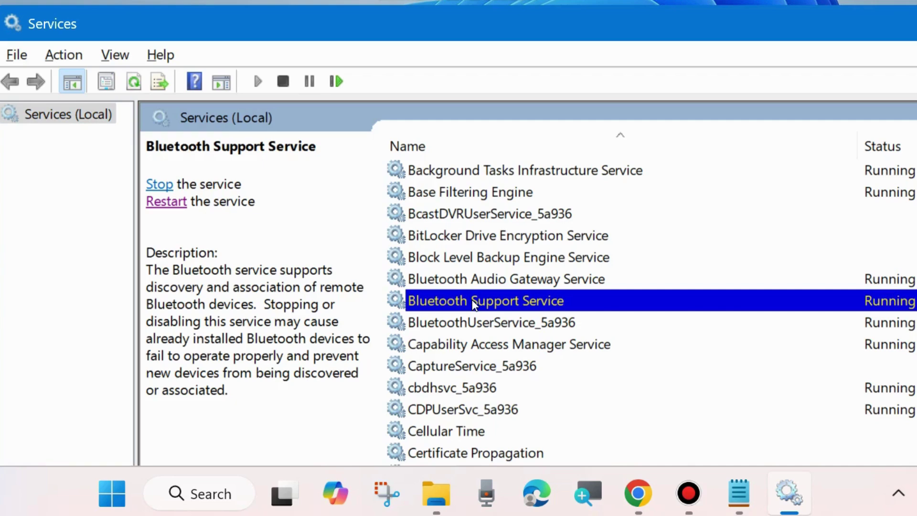
right_click(474, 305)
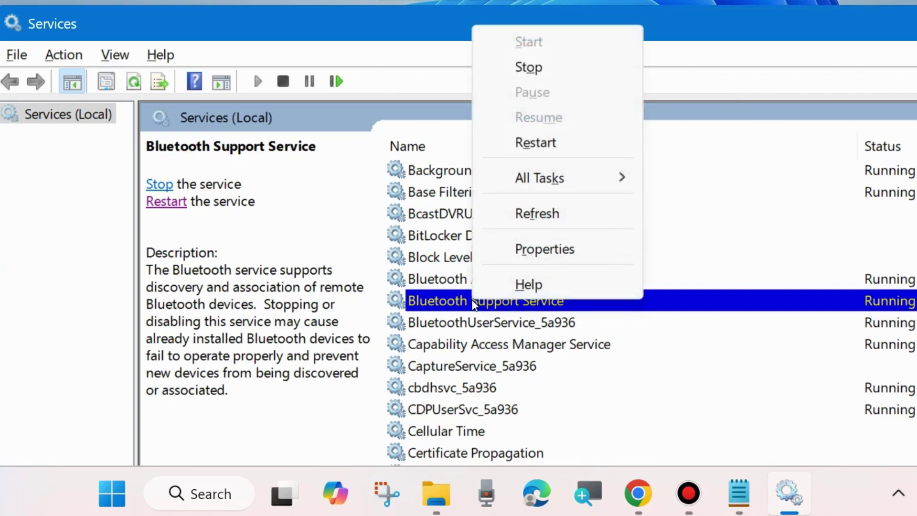
left_click(536, 145)
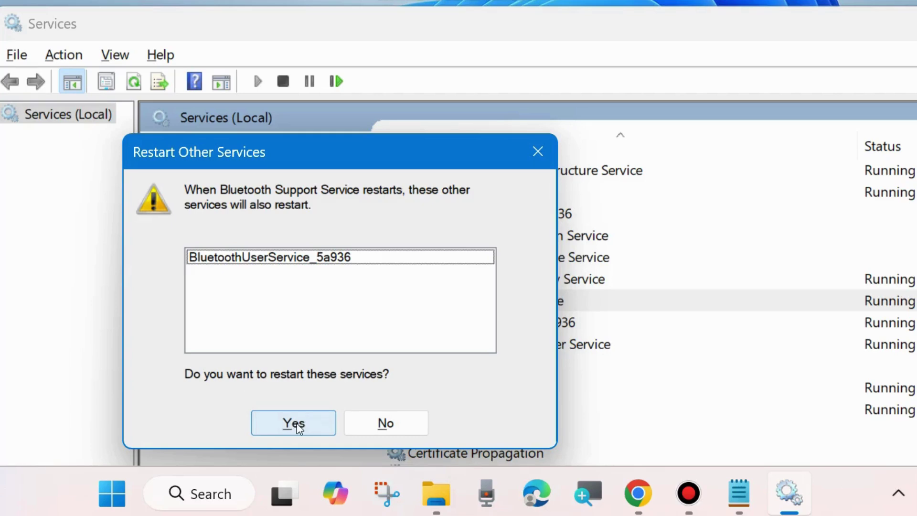
left_click(538, 151)
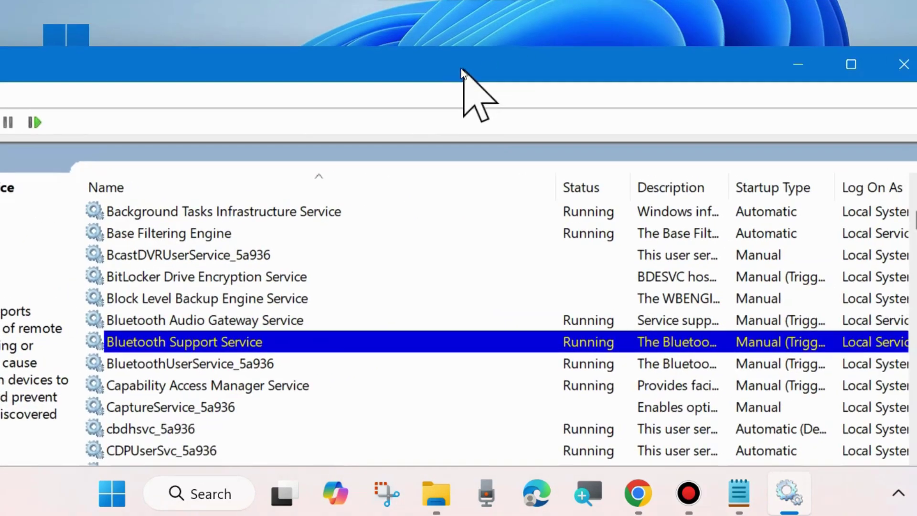
left_click_drag(752, 34, 429, 74)
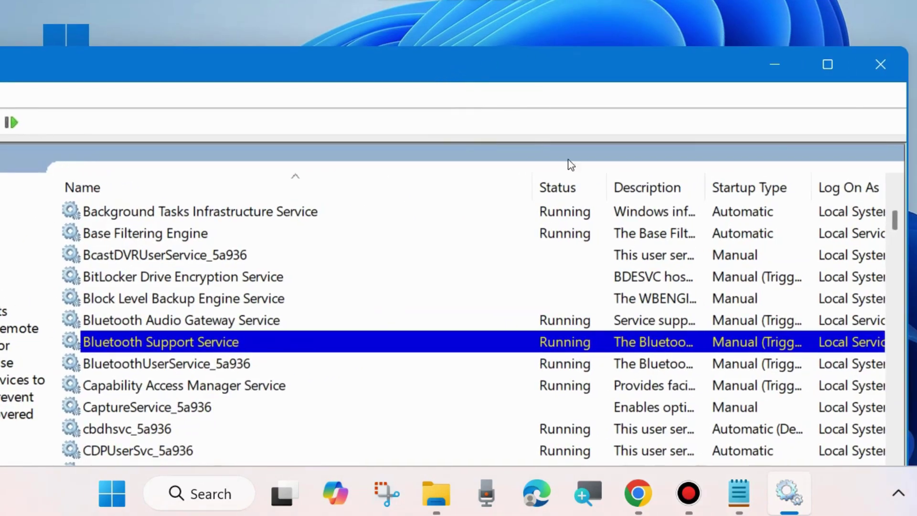
left_click(883, 67)
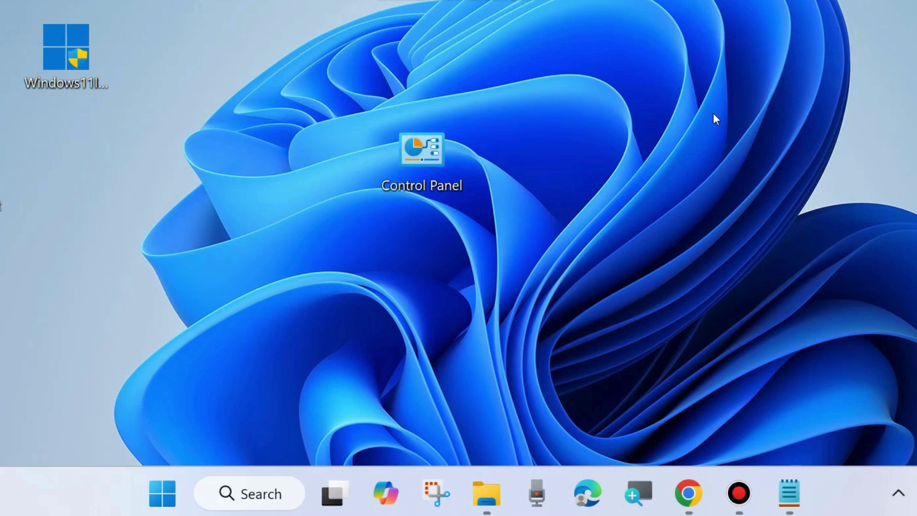
Launch Command Prompt as administrator via Windows Search for cmd.
left_click(255, 489)
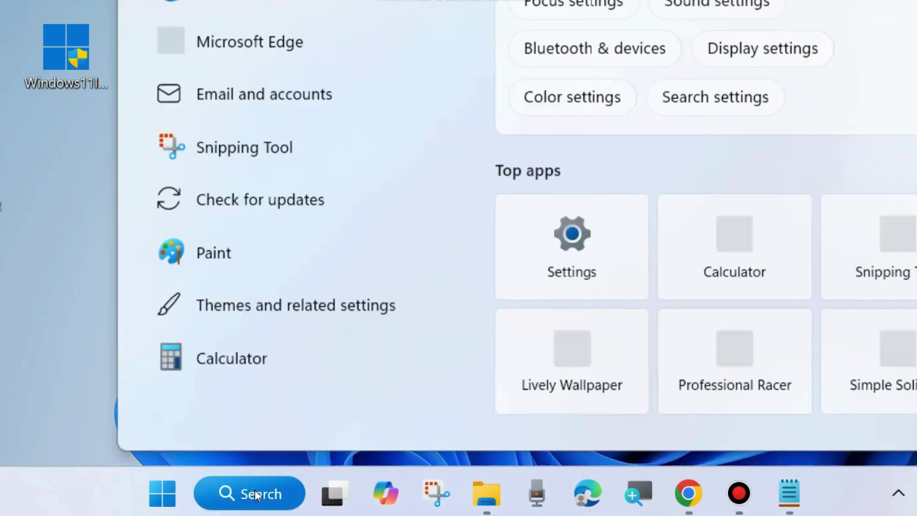
type("cmd")
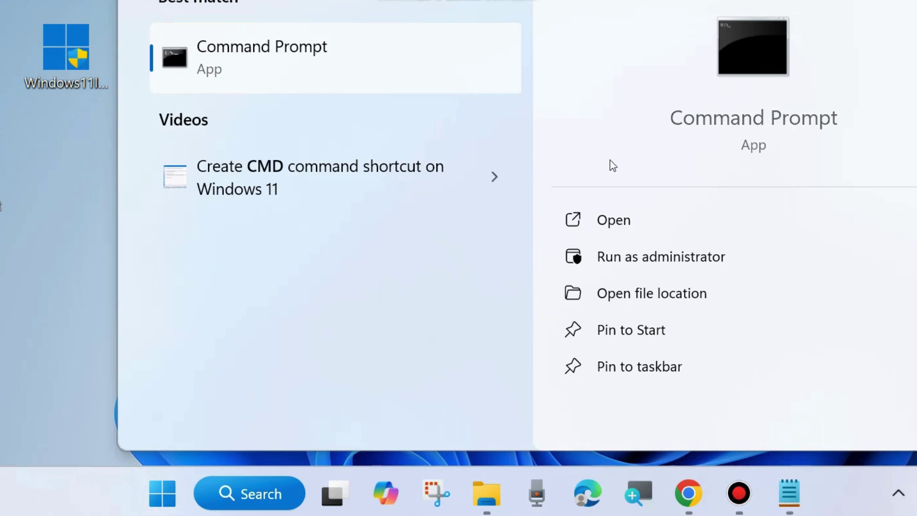
left_click(660, 260)
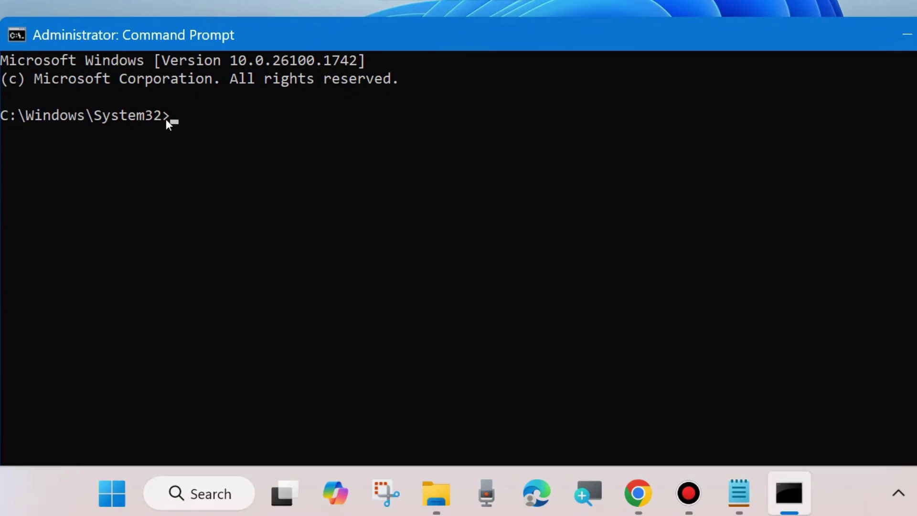
View the notes with net stop/start bthserv commands beside Command Prompt, then minimize them.
left_click(738, 501)
left_click_drag(796, 85, 857, 190)
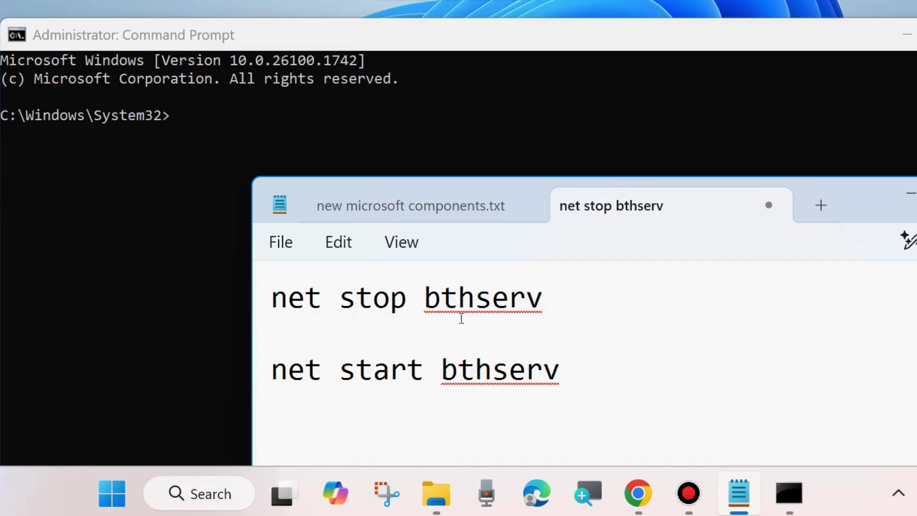
left_click(910, 195)
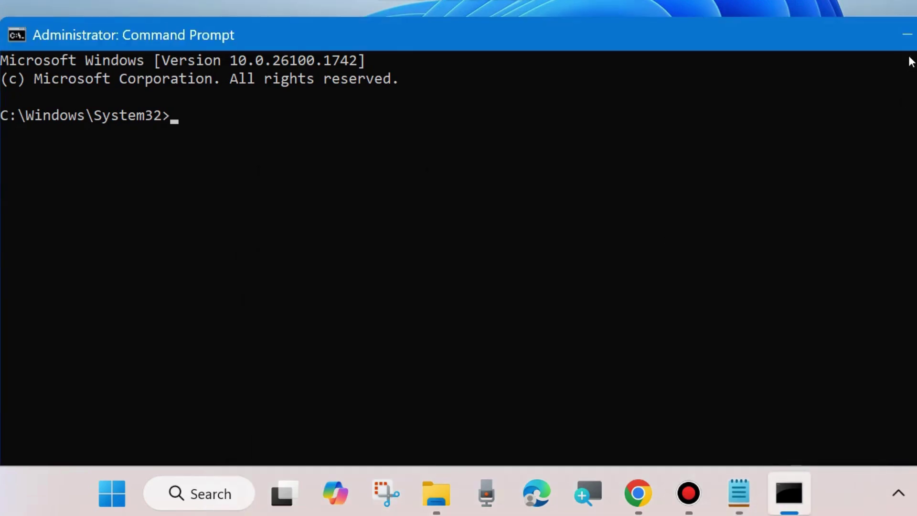
Minimize Command Prompt and bring up the Start quick links list with power options.
left_click(907, 34)
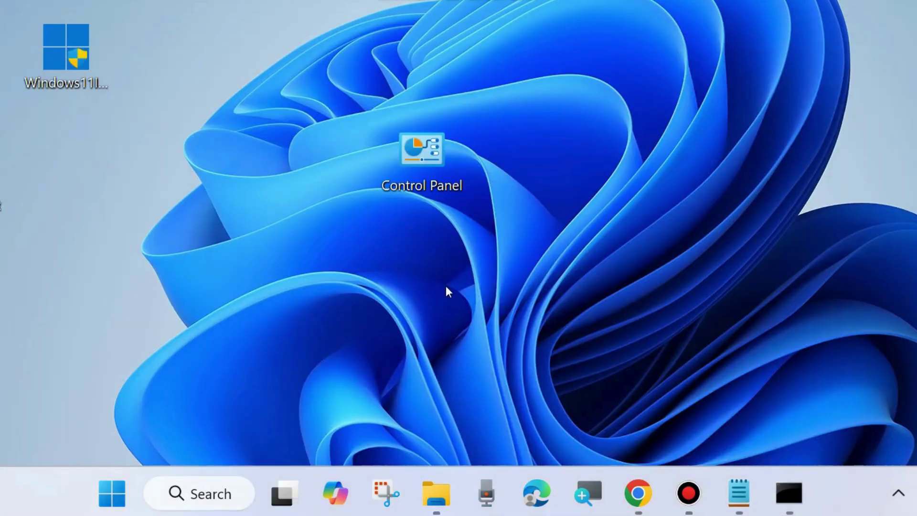
right_click(101, 486)
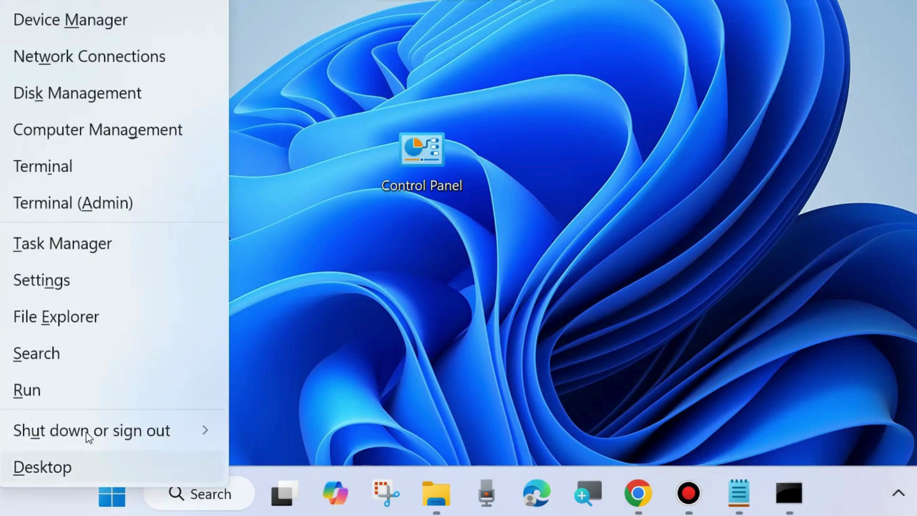